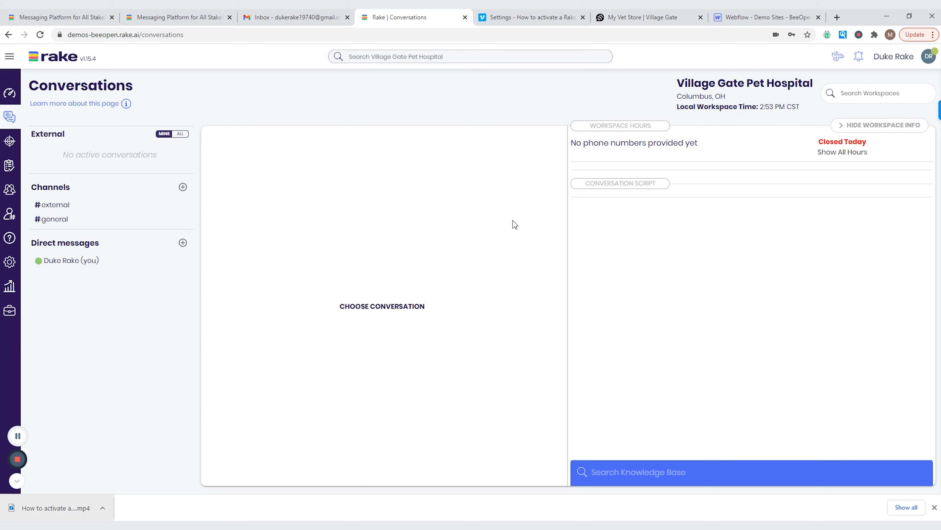
- Open the Live Chat Widgets list in Workspace Editor and select the Village Gate Pet Hospital widget
{"action": "mouse_move", "coordinate": [5, 78]}
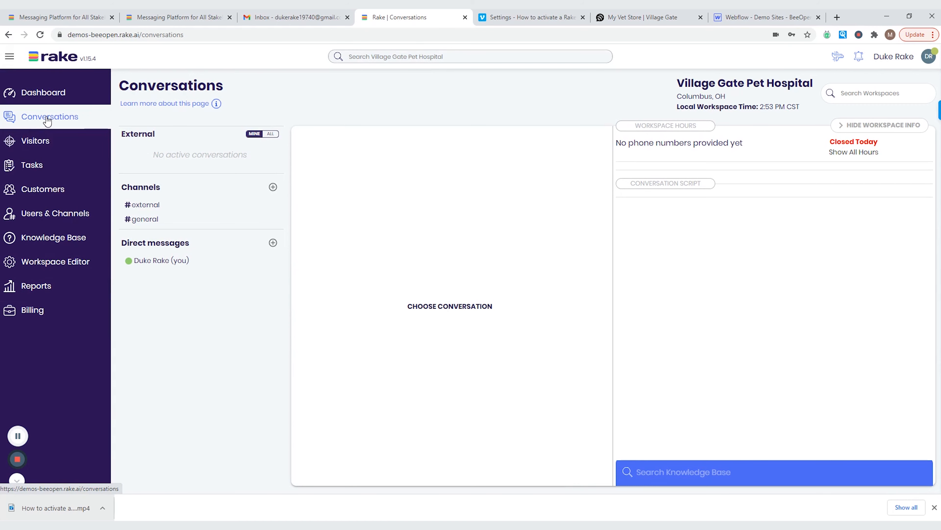
{"action": "left_click", "coordinate": [30, 262]}
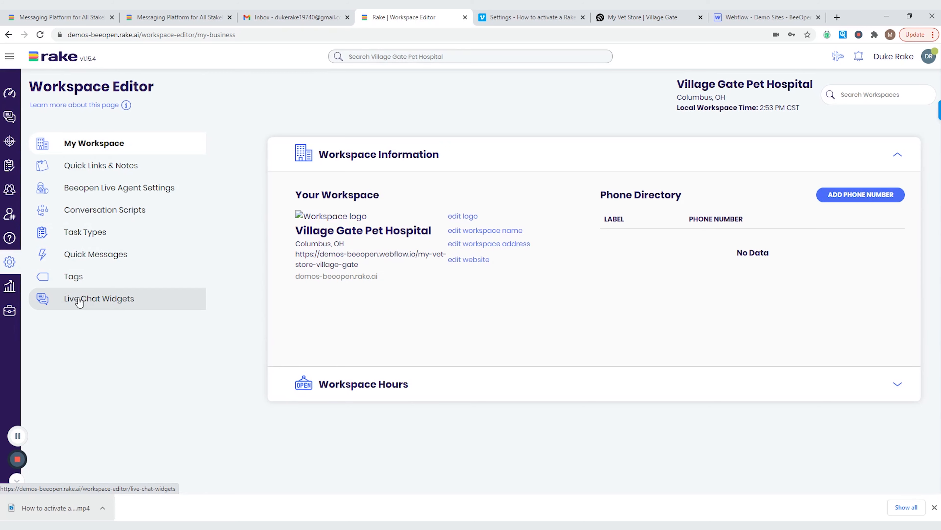
{"action": "left_click", "coordinate": [82, 302]}
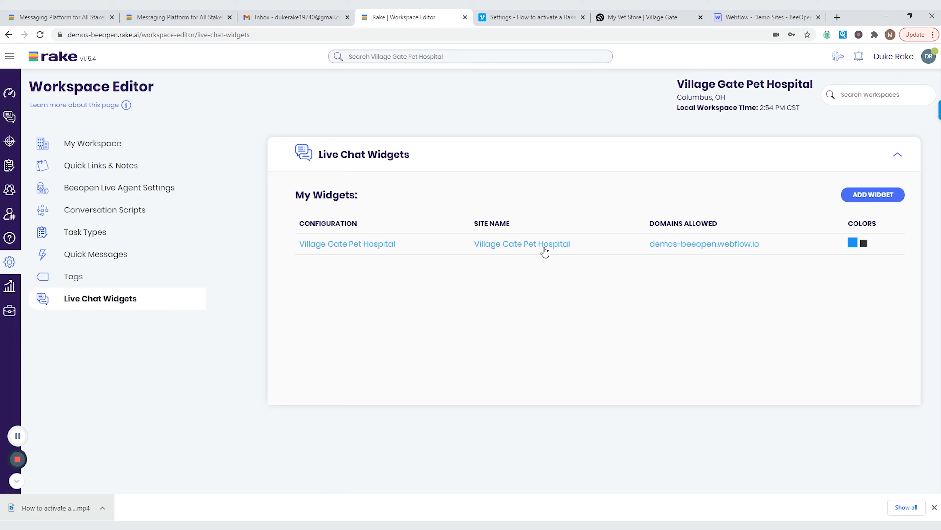
{"action": "left_click", "coordinate": [532, 251]}
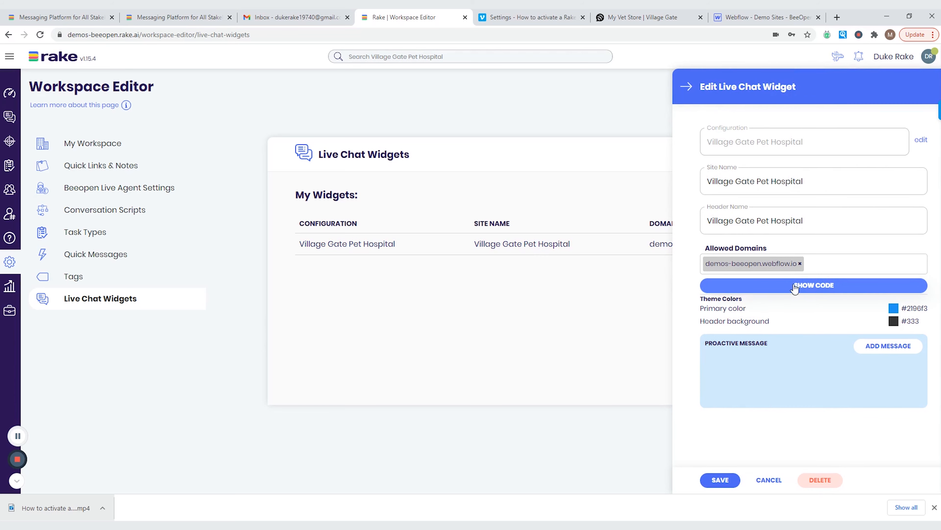
- Show the embed code snippet for the Village Gate Pet Hospital widget
{"action": "left_click", "coordinate": [810, 290]}
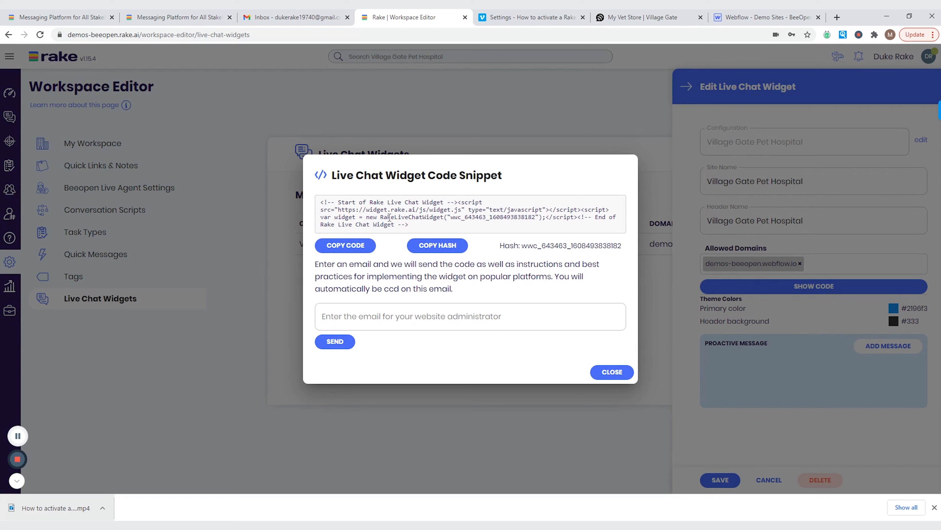
- Copy the widget code, email it to the website administrator's address, and close the snippet
{"action": "left_click", "coordinate": [332, 246]}
{"action": "left_click", "coordinate": [515, 321]}
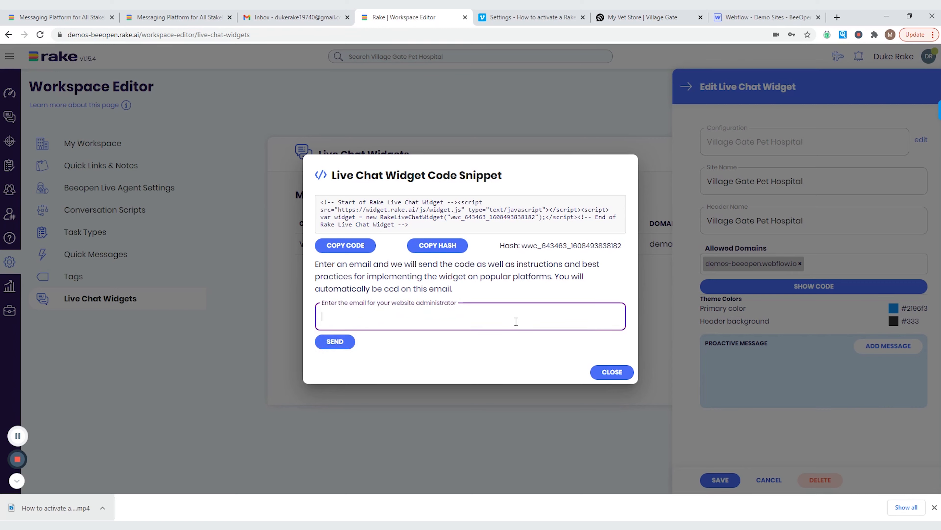
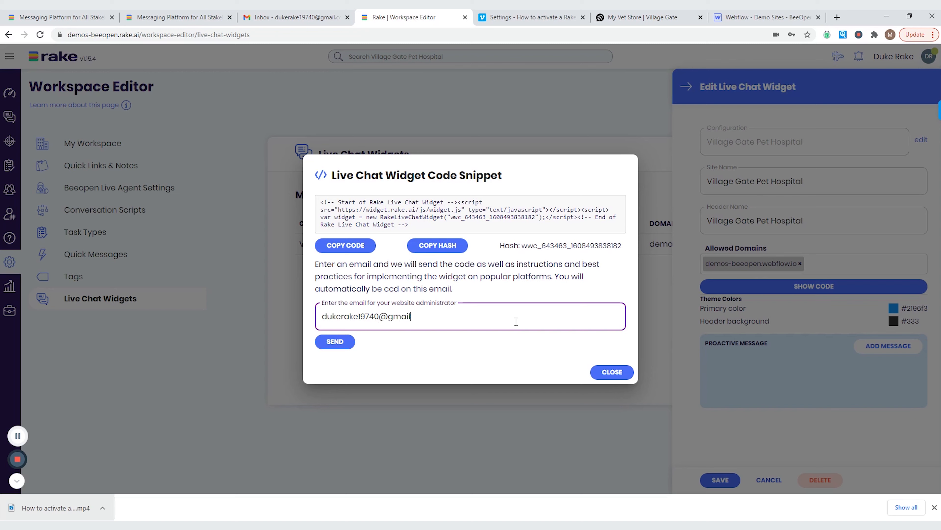
{"action": "left_click", "coordinate": [337, 343]}
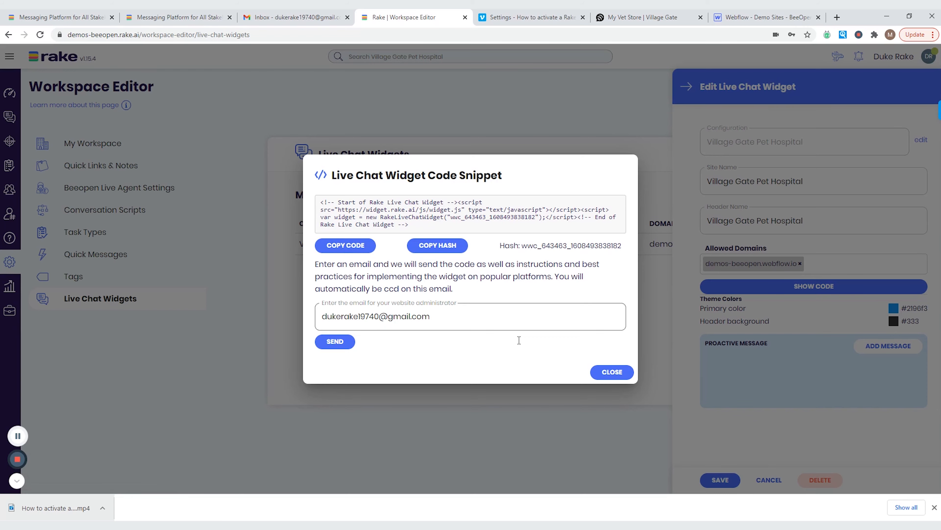
{"action": "left_click", "coordinate": [610, 371]}
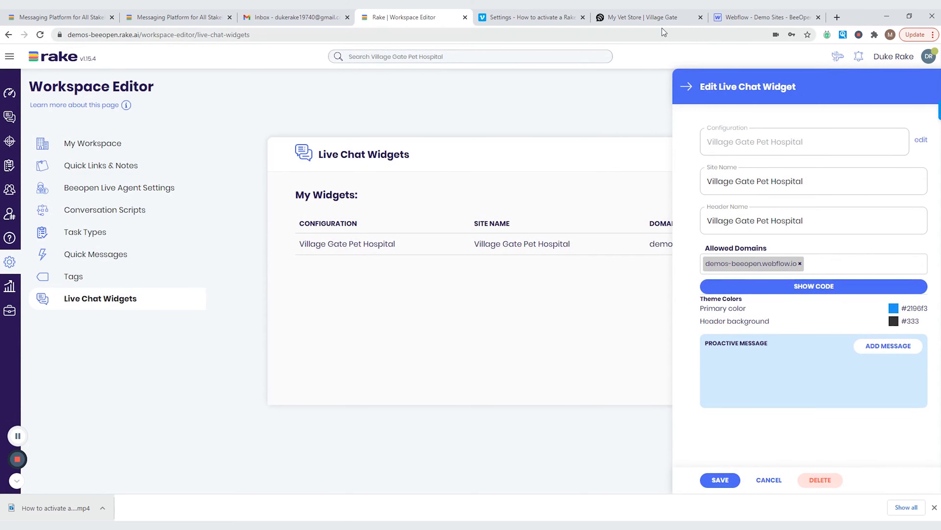
- Check the live My Vet Store site, then scroll Webflow page settings to the Before </body> box
{"action": "left_click", "coordinate": [732, 18]}
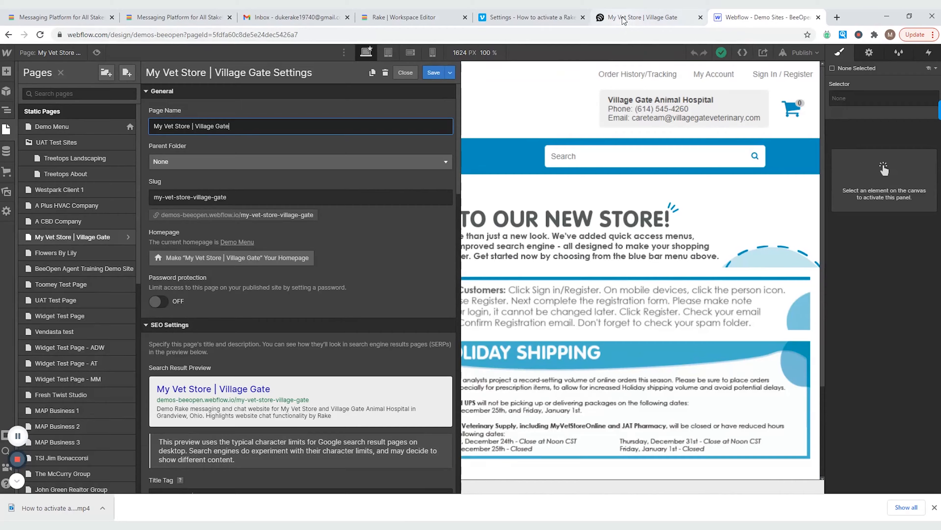
{"action": "left_click", "coordinate": [625, 18]}
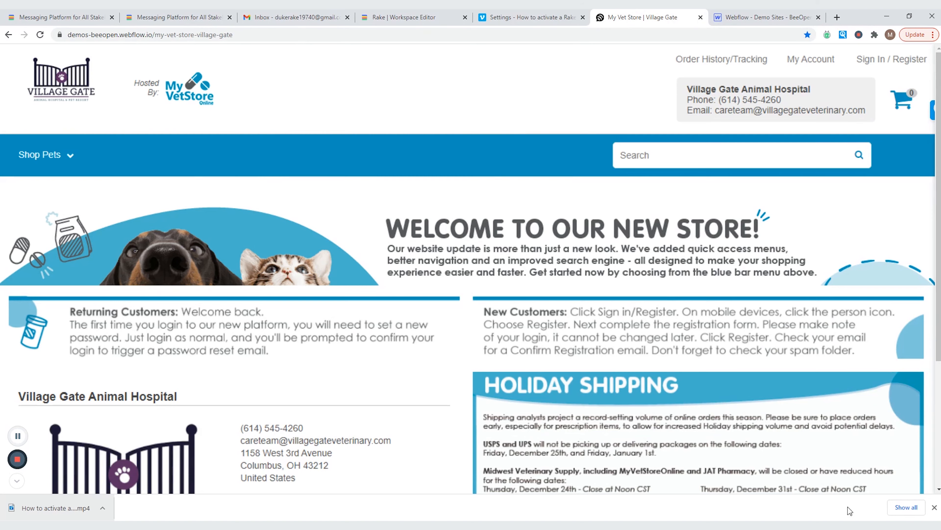
{"action": "left_click", "coordinate": [748, 18]}
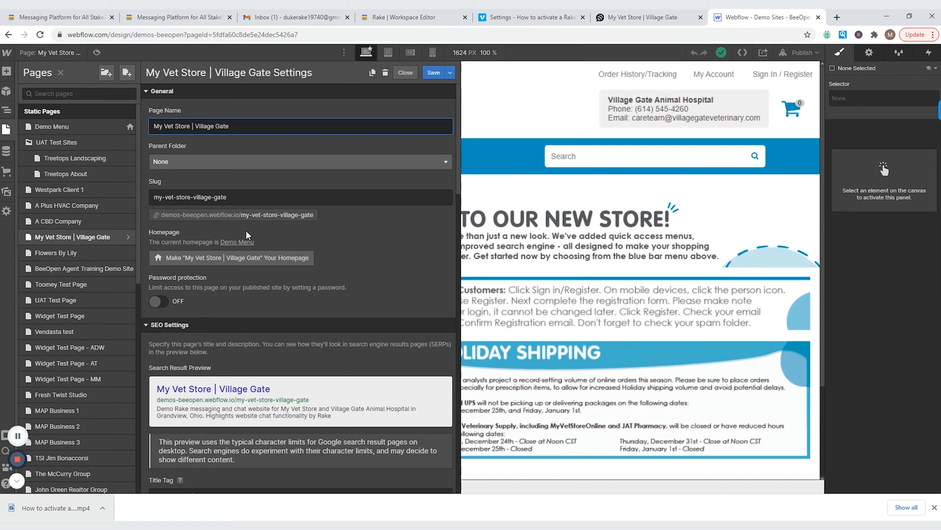
{"action": "scroll", "coordinate": [252, 240], "scroll_direction": "down", "scroll_amount": 3}
{"action": "scroll", "coordinate": [253, 241], "scroll_direction": "down", "scroll_amount": 15}
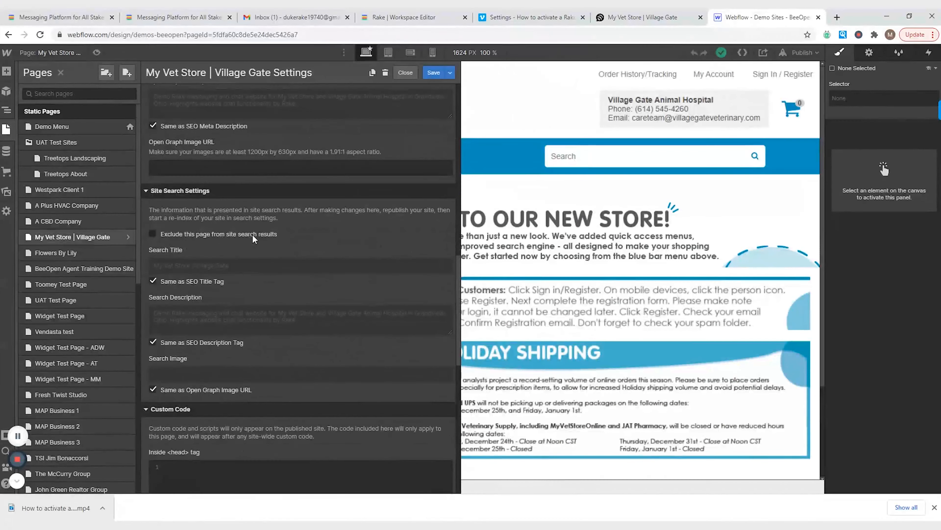
{"action": "scroll", "coordinate": [253, 239], "scroll_direction": "down", "scroll_amount": 5}
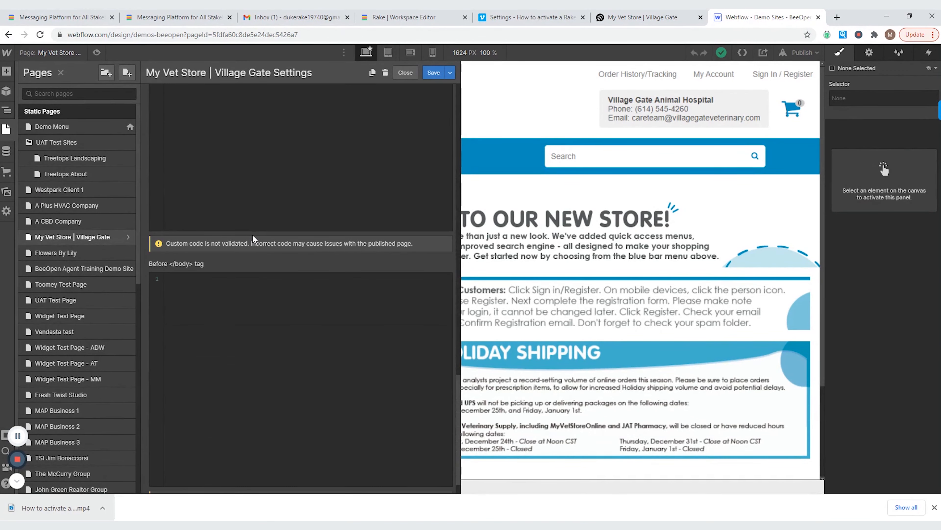
{"action": "scroll", "coordinate": [237, 307], "scroll_direction": "down", "scroll_amount": 1}
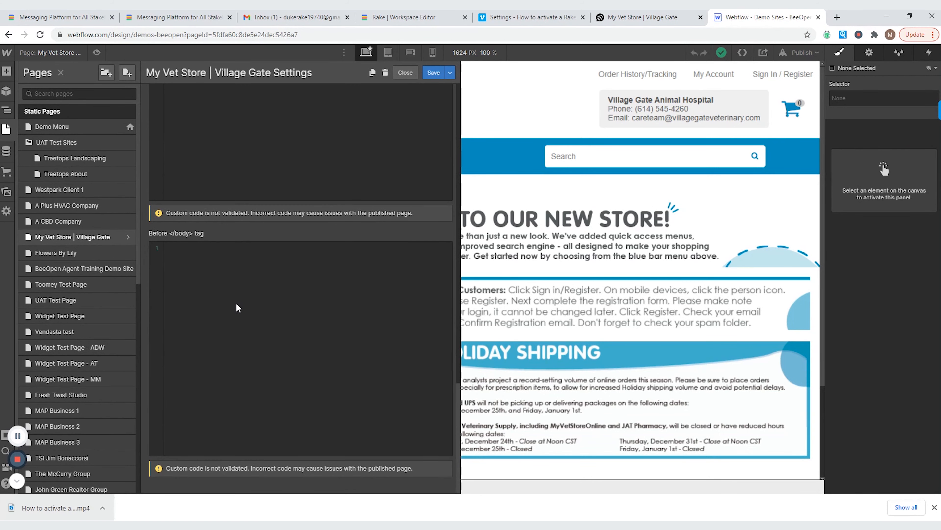
{"action": "scroll", "coordinate": [233, 295], "scroll_direction": "up", "scroll_amount": 5}
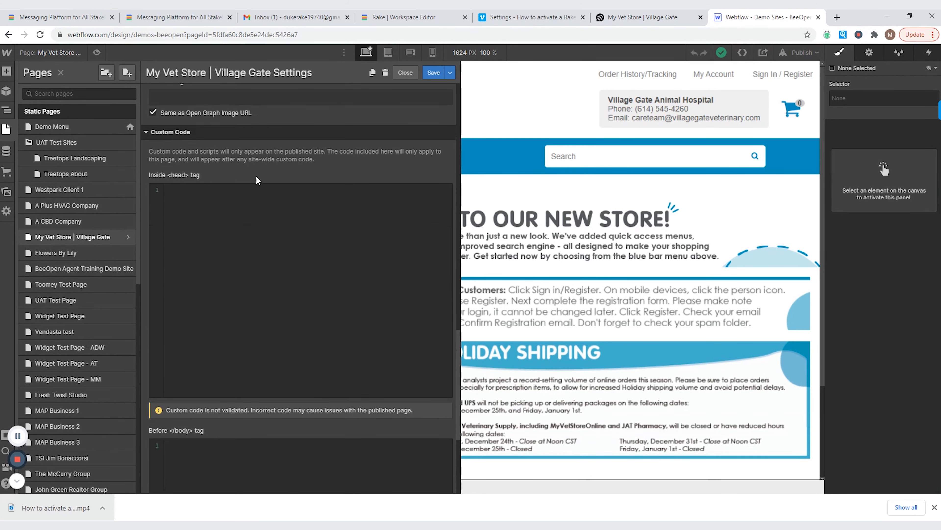
{"action": "scroll", "coordinate": [236, 269], "scroll_direction": "down", "scroll_amount": 5}
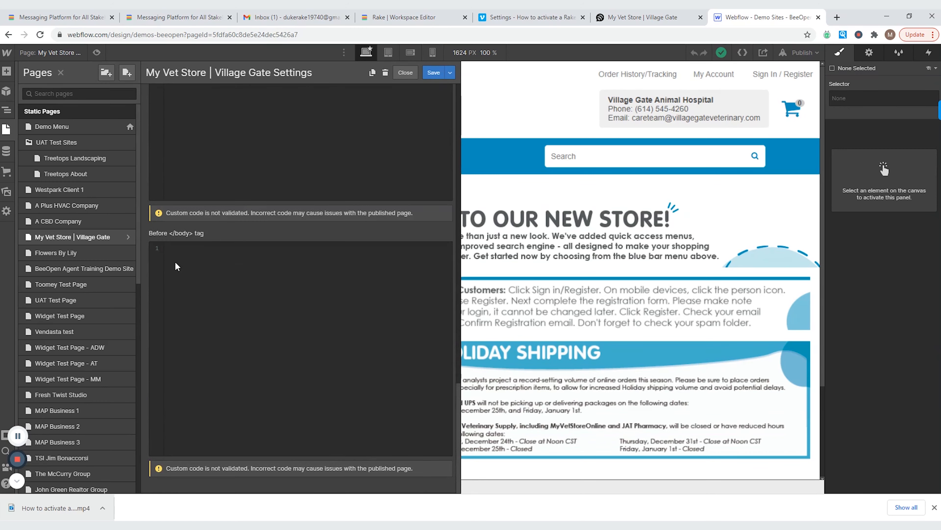
- Paste the Rake widget script into the Before </body> custom code box, removing the extra blank line
{"action": "left_click", "coordinate": [186, 252]}
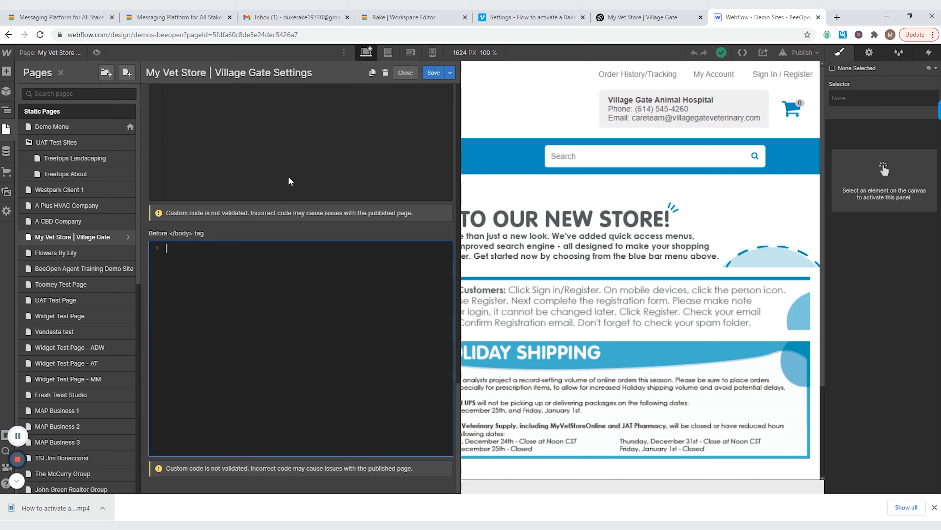
{"action": "key", "text": "ctrl+v"}
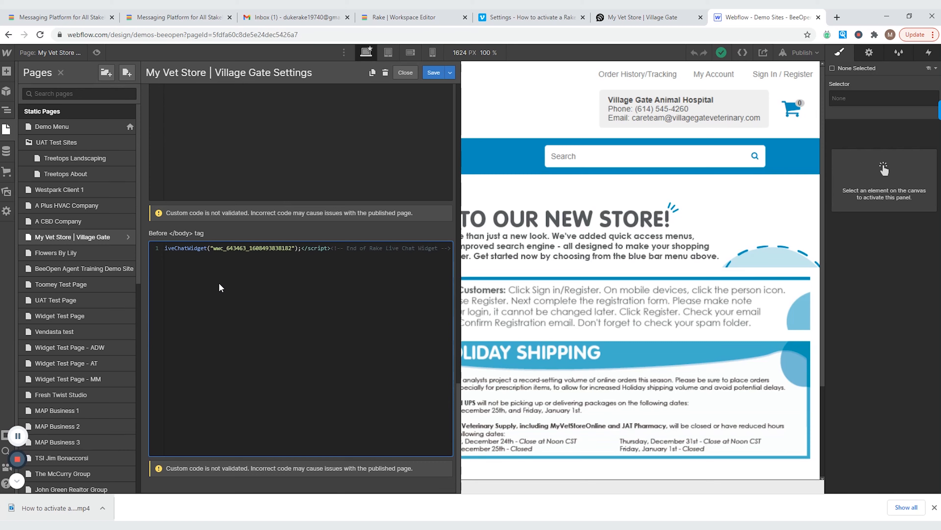
{"action": "key", "text": "Return"}
{"action": "right_click", "coordinate": [184, 286]}
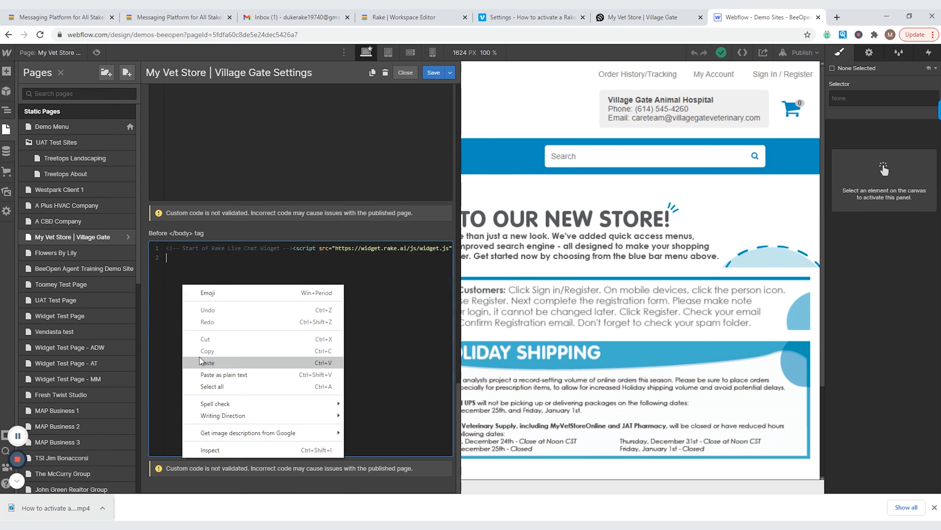
{"action": "left_click", "coordinate": [235, 273]}
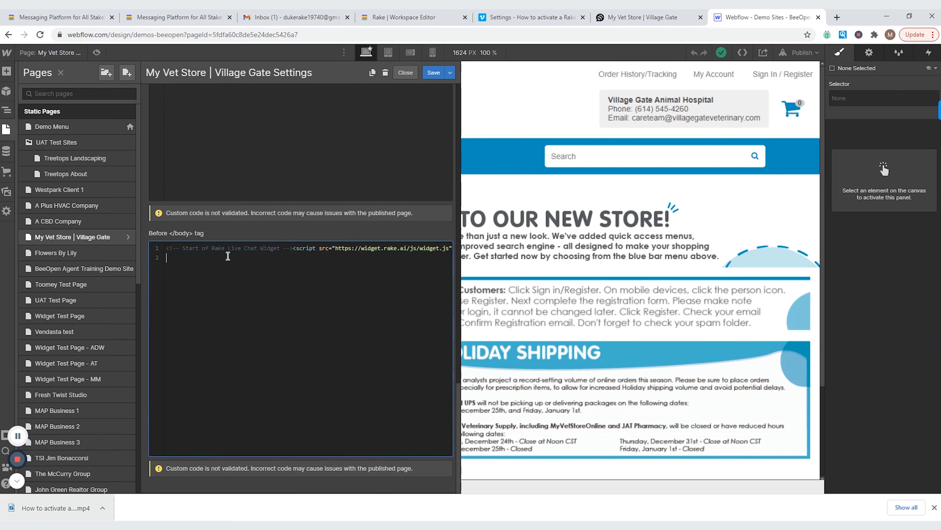
{"action": "key", "text": "BackSpace"}
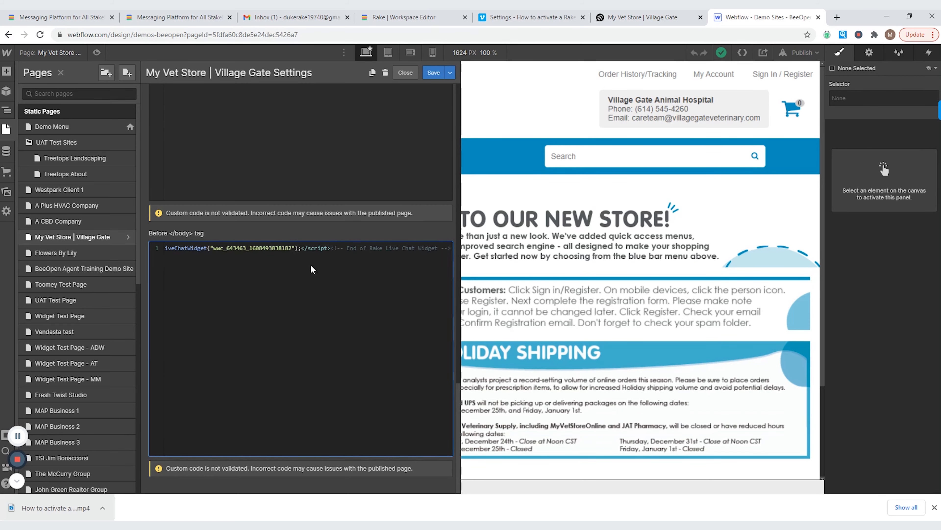
- Save the page settings and publish the site to demos-beeopen.webflow.io
{"action": "left_click", "coordinate": [434, 73]}
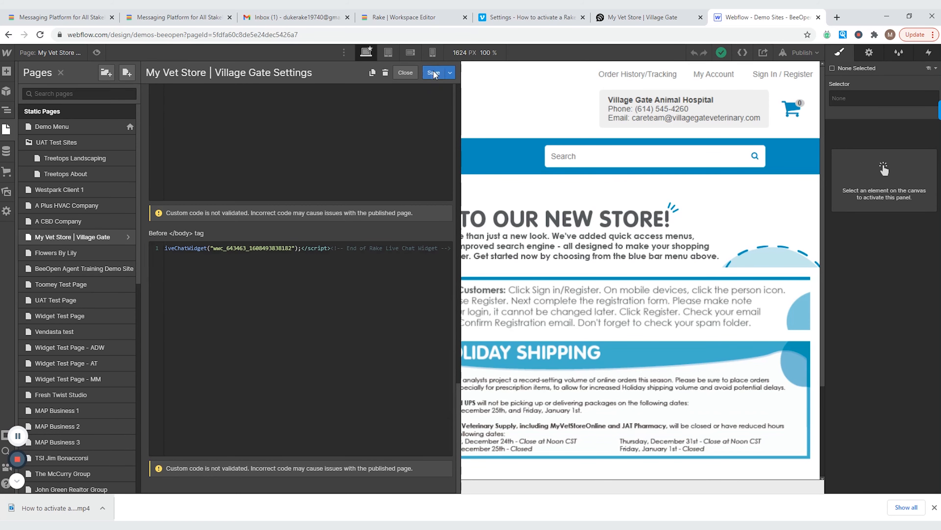
{"action": "left_click", "coordinate": [800, 53]}
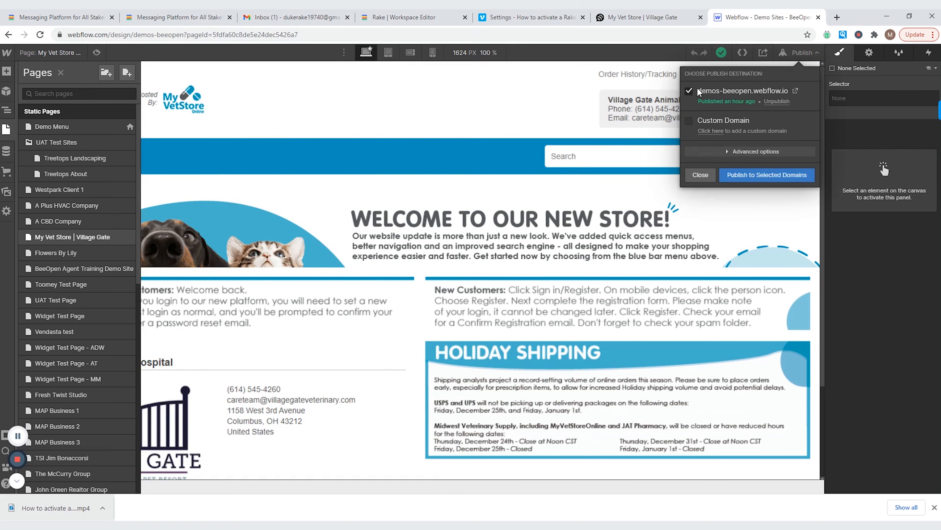
{"action": "left_click", "coordinate": [760, 175]}
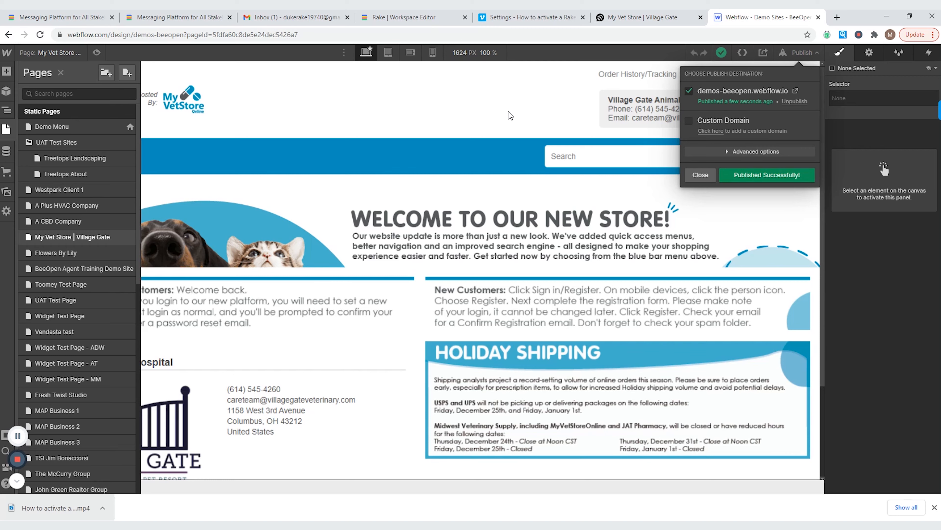
{"action": "left_click", "coordinate": [701, 174]}
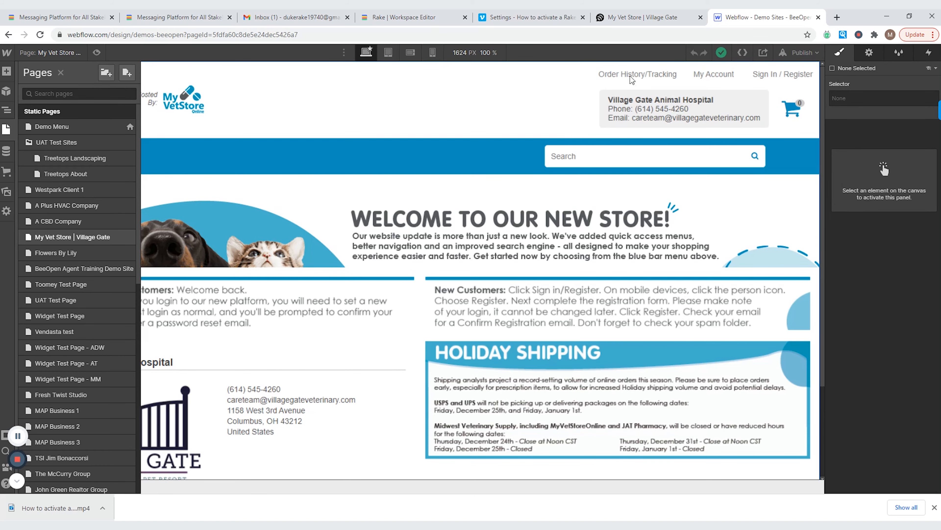
- Reload the live My Vet Store site after dismissing the downloads bar
{"action": "left_click", "coordinate": [629, 21]}
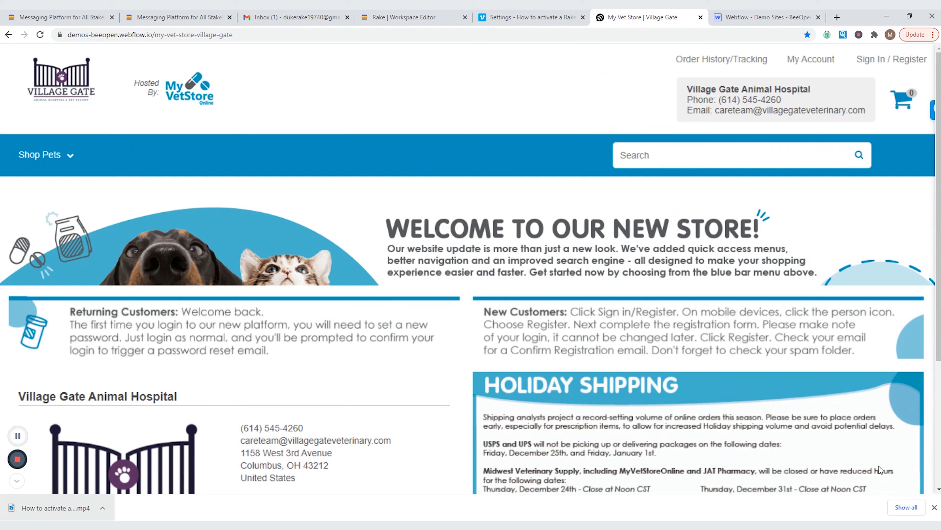
{"action": "left_click", "coordinate": [934, 507]}
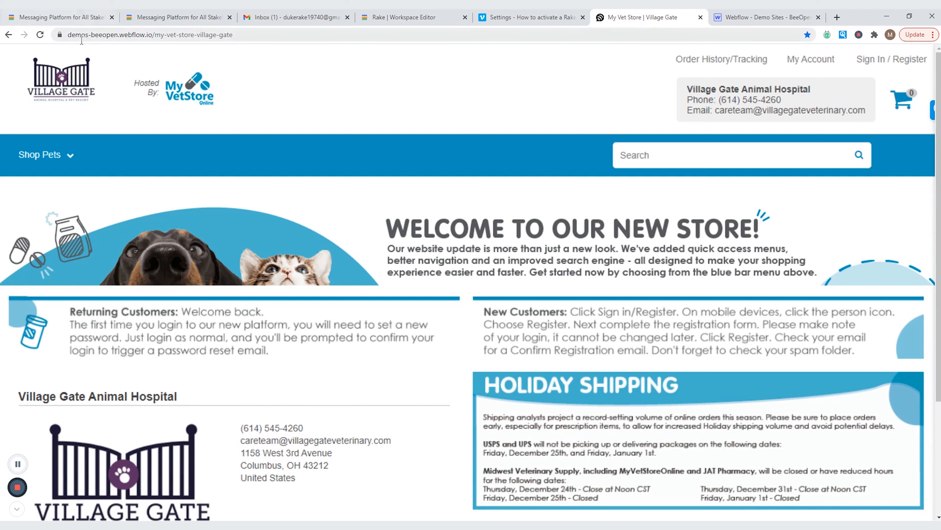
{"action": "left_click", "coordinate": [39, 35]}
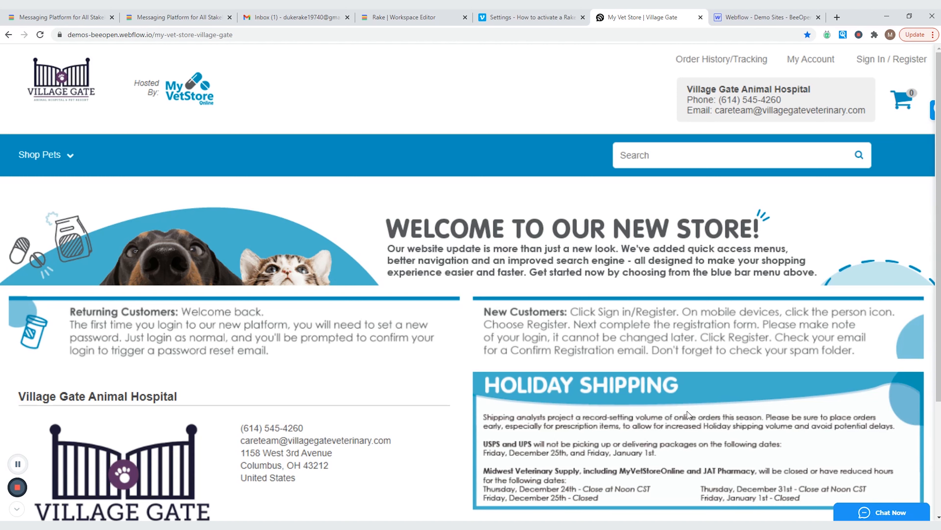
- Send 'This is a TEST CHAT' through the site's new chat widget
{"action": "left_click", "coordinate": [845, 513]}
{"action": "left_click", "coordinate": [825, 482]}
{"action": "type", "text": "Thi"}
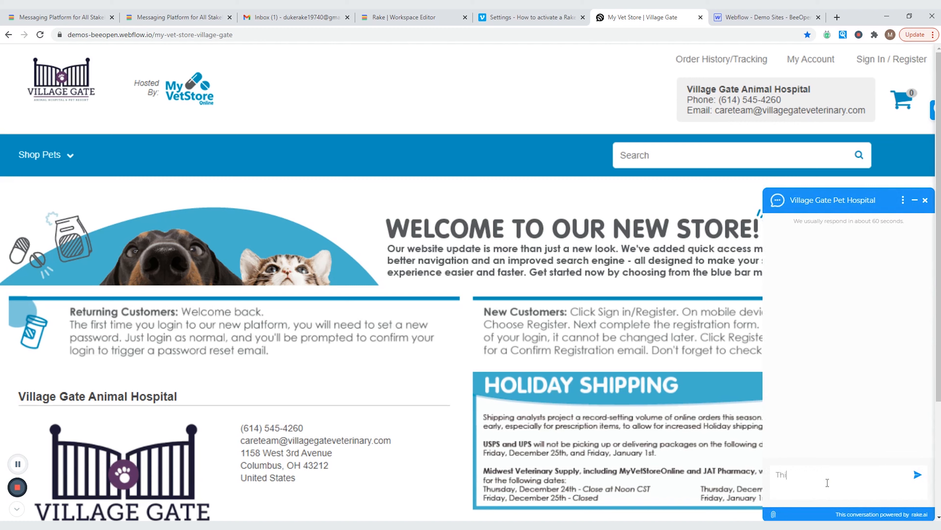
{"action": "type", "text": "EST CHAT"}
{"action": "left_click", "coordinate": [916, 479]}
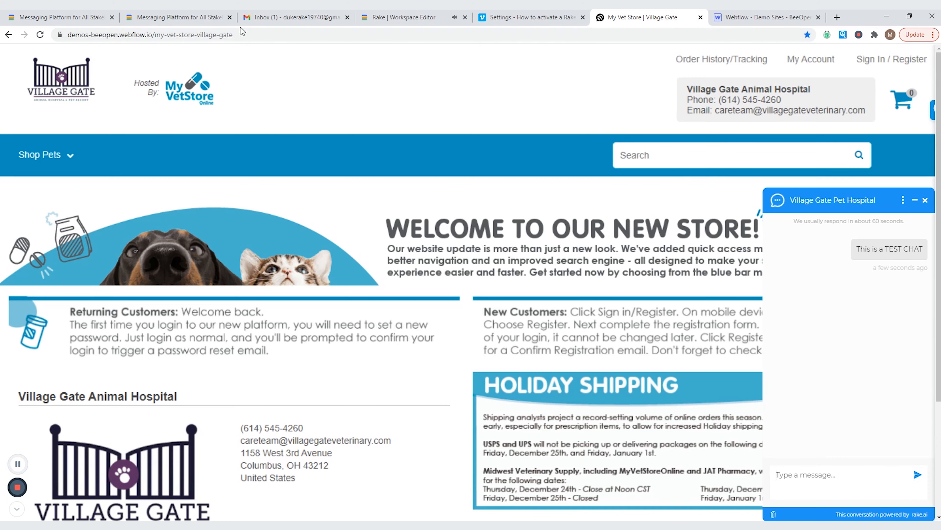
- Close Rake's Edit Live Chat Widget panel and go to the Conversations page
{"action": "left_click", "coordinate": [415, 22]}
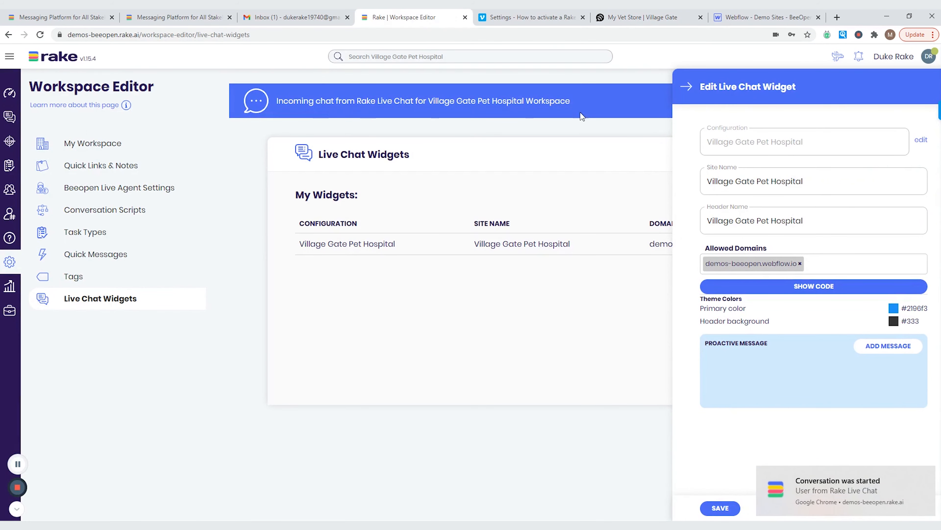
{"action": "left_click", "coordinate": [686, 86]}
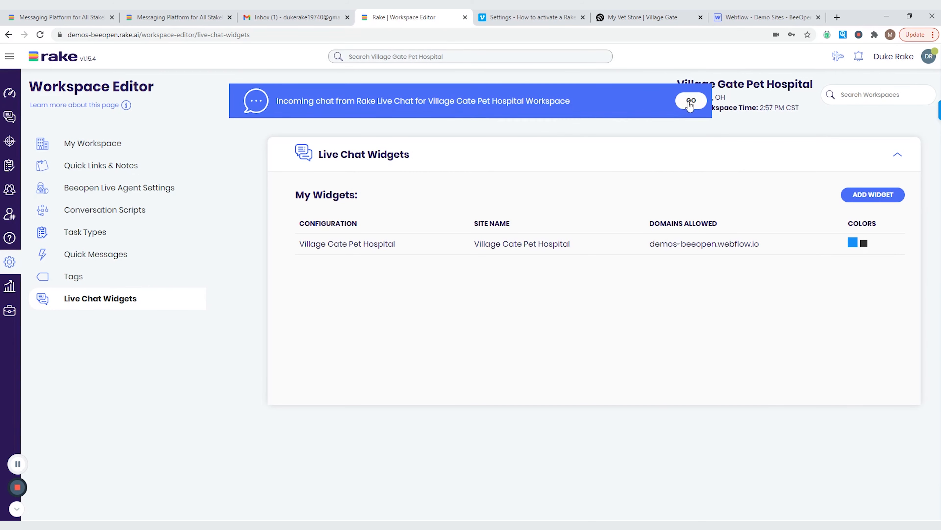
{"action": "left_click", "coordinate": [10, 117]}
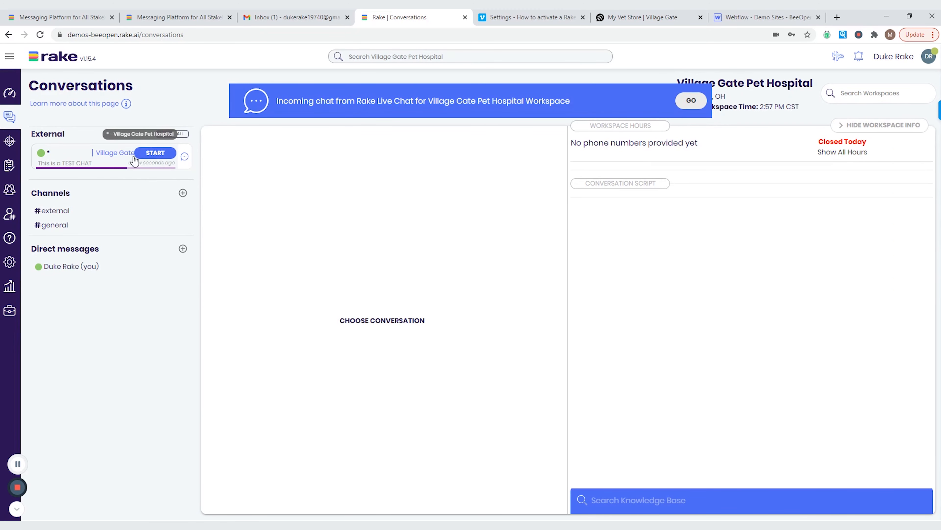
- Join the test chat, reply 'Hello - Thanks for the TEST!!', and check it on the live site
{"action": "left_click", "coordinate": [688, 101]}
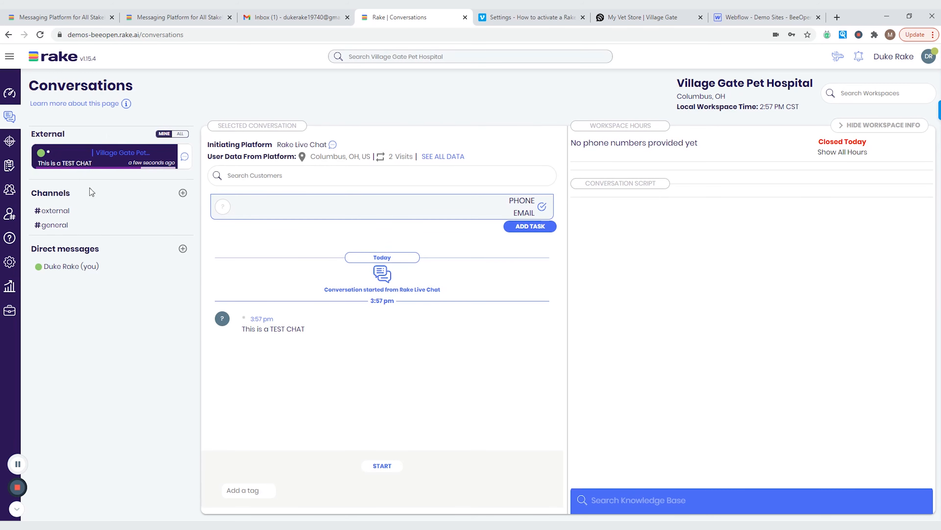
{"action": "left_click", "coordinate": [386, 467]}
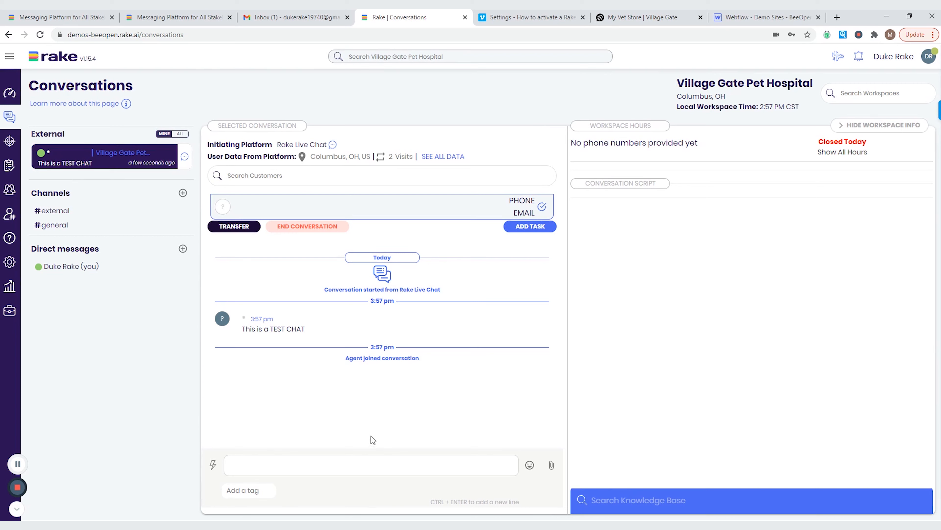
{"action": "left_click", "coordinate": [369, 467]}
{"action": "type", "text": "Hello - Thanks for the TEST!!"}
{"action": "key", "text": "Return"}
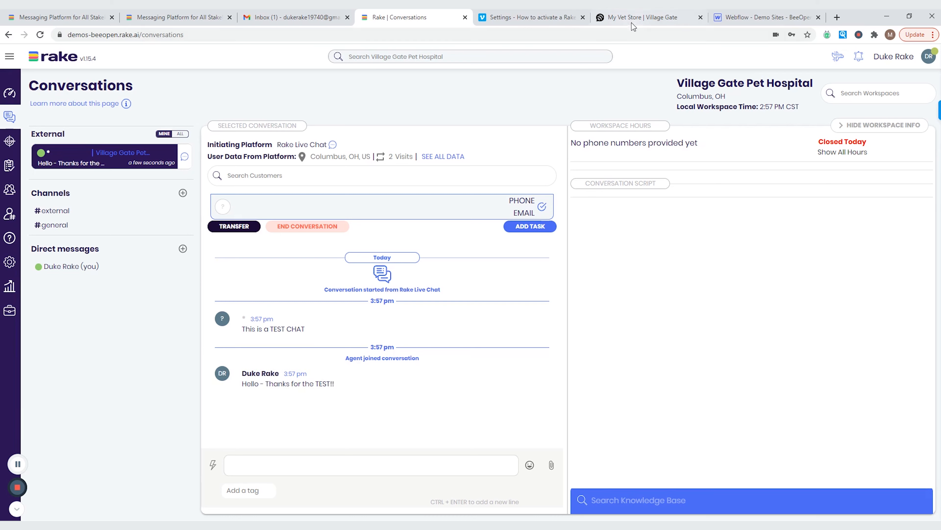
{"action": "left_click", "coordinate": [633, 19]}
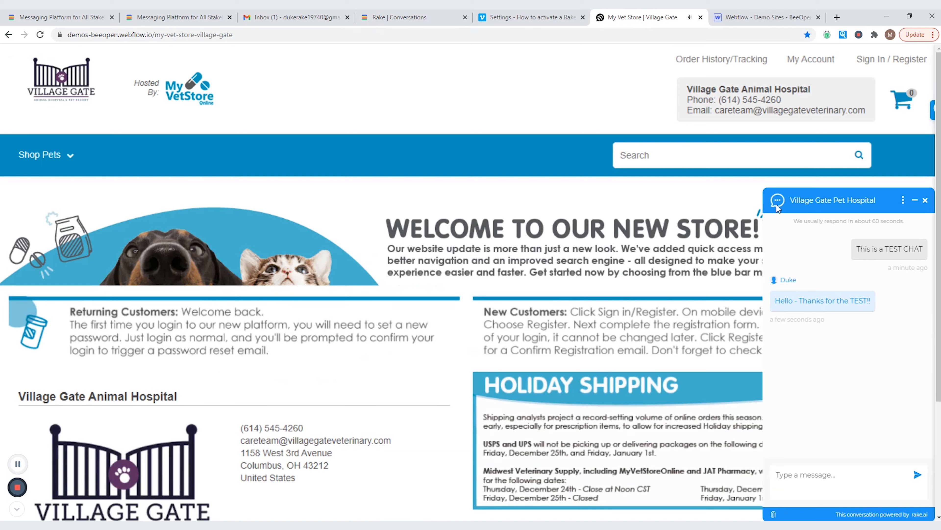